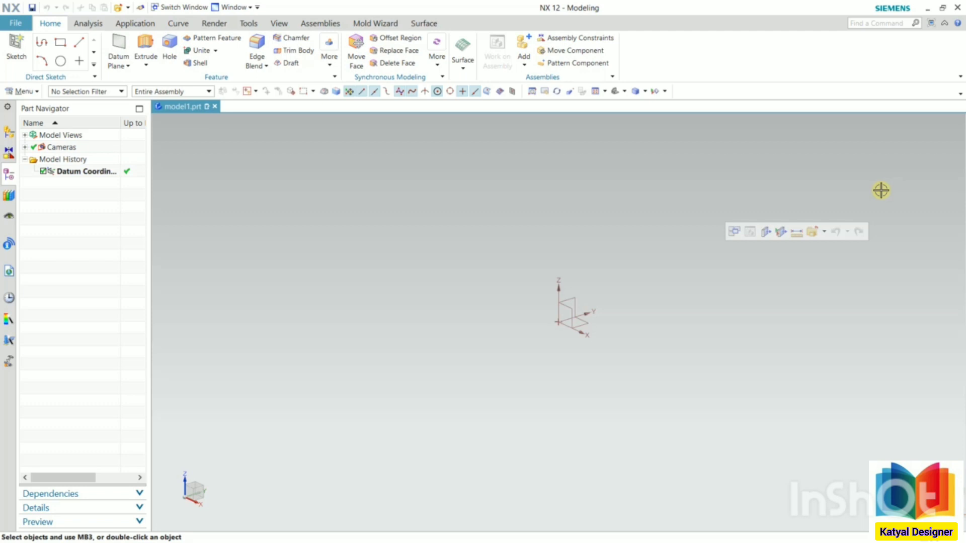
- Start an Extrude and sketch its section on the XY plane: a rectangle centred on the origin, about 178 by 110 mm
{"action": "left_click", "coordinate": [157, 66]}
{"action": "left_click", "coordinate": [160, 79]}
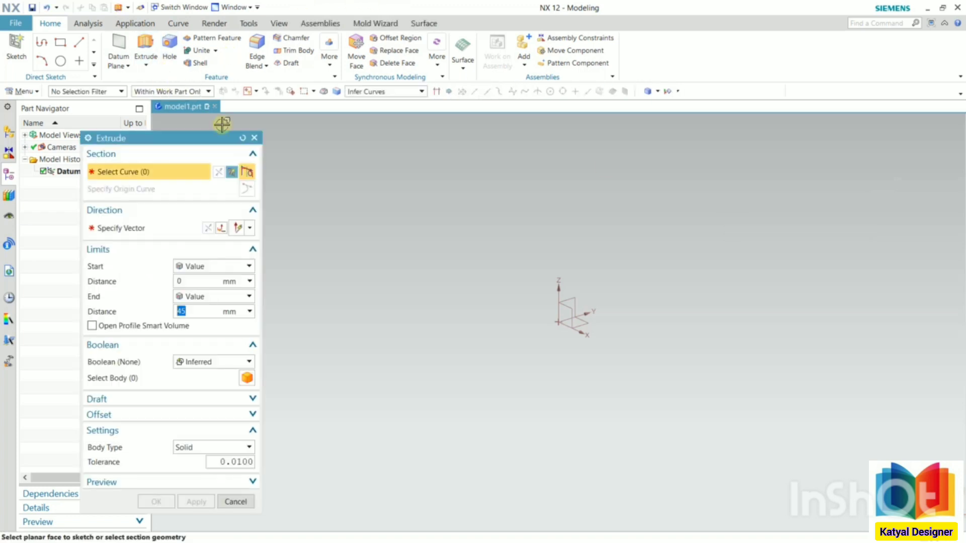
{"action": "left_click", "coordinate": [233, 172]}
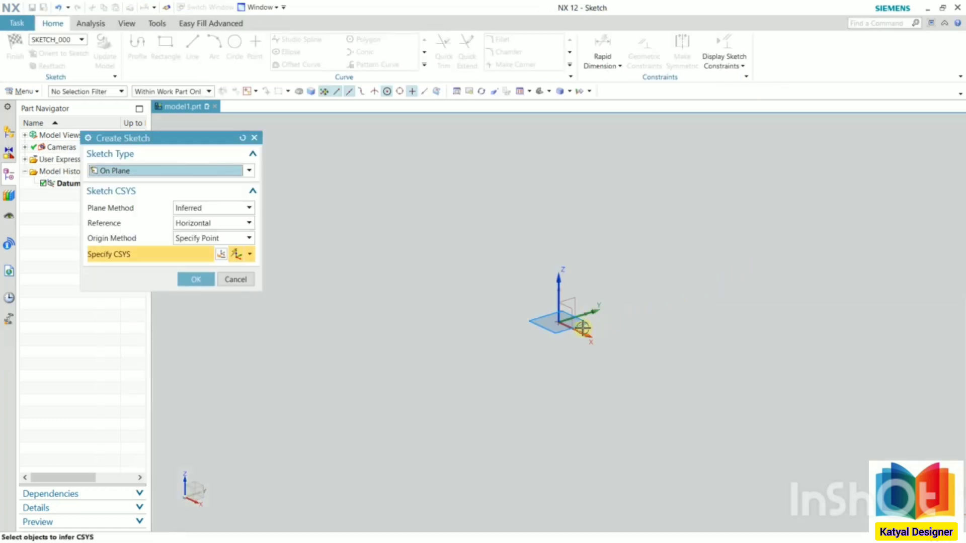
{"action": "left_click", "coordinate": [199, 283]}
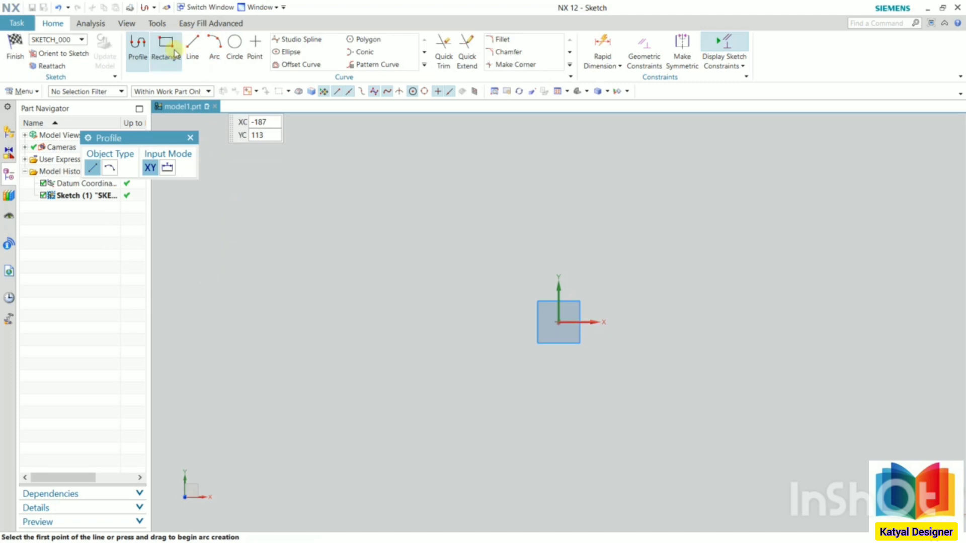
{"action": "left_click", "coordinate": [175, 53]}
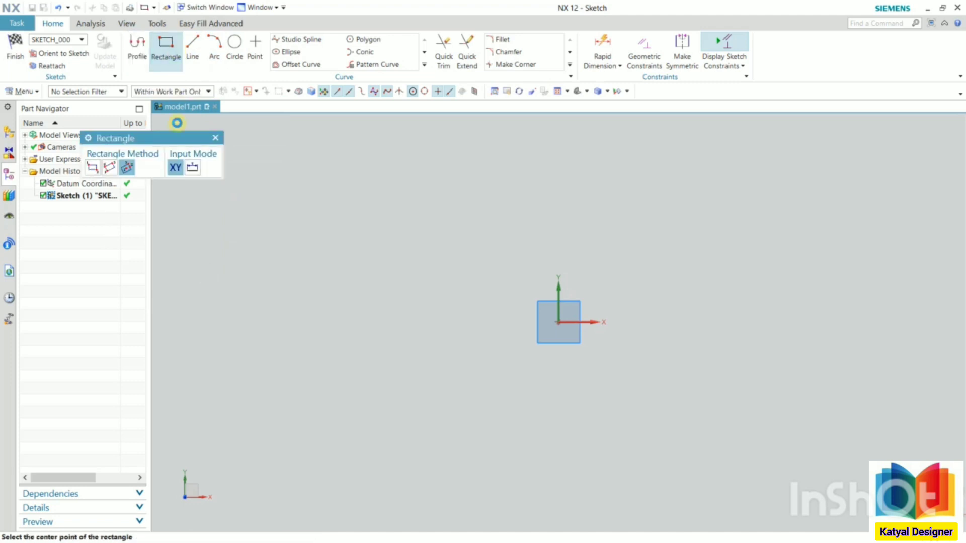
{"action": "left_click", "coordinate": [554, 322]}
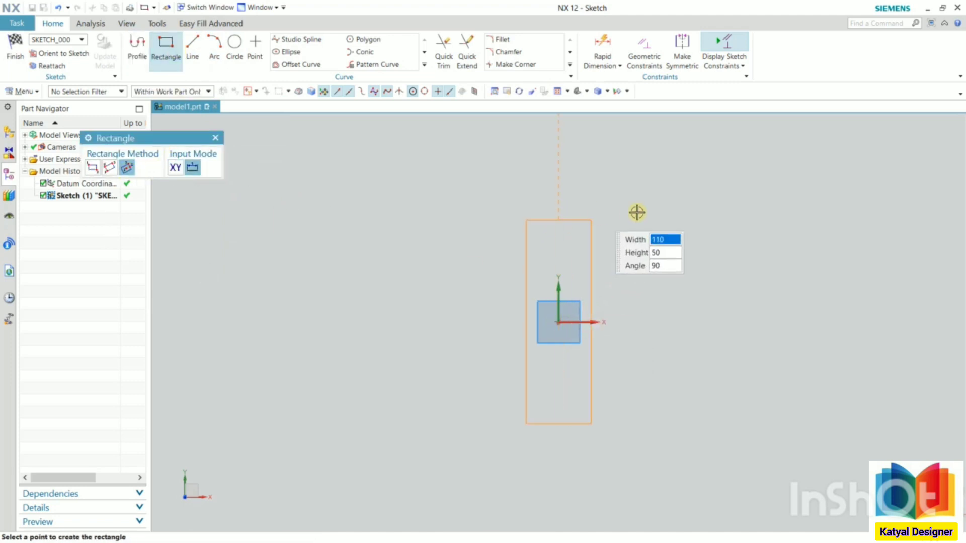
{"action": "left_click", "coordinate": [725, 205]}
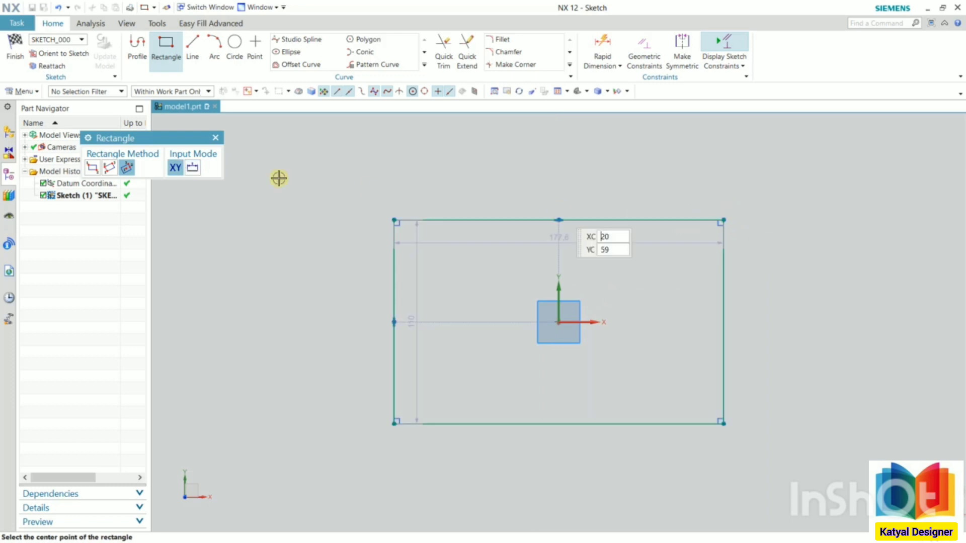
{"action": "left_click", "coordinate": [12, 53]}
- Extrude the rectangle upward 27 mm as a solid block
{"action": "key", "text": "x"}
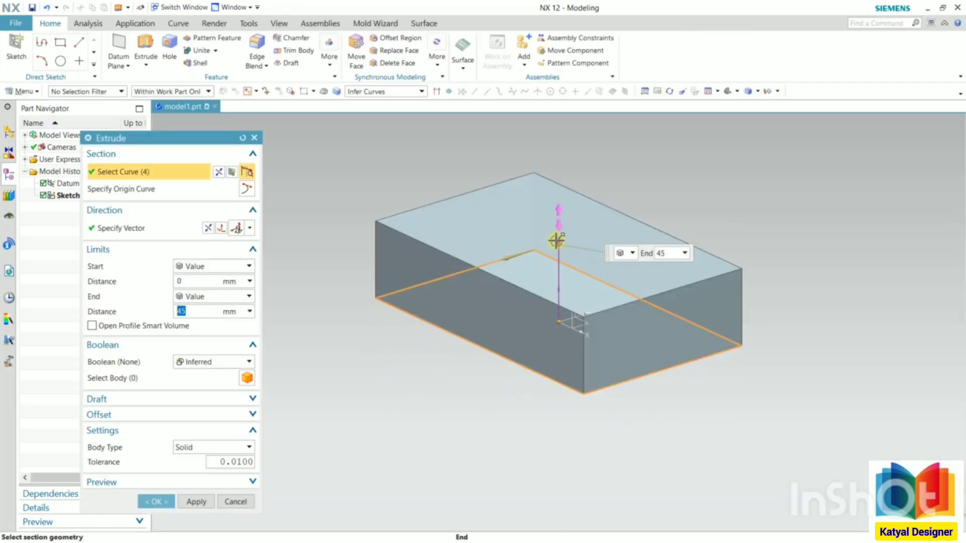
{"action": "left_click_drag", "start_coordinate": [556, 241], "coordinate": [558, 274]}
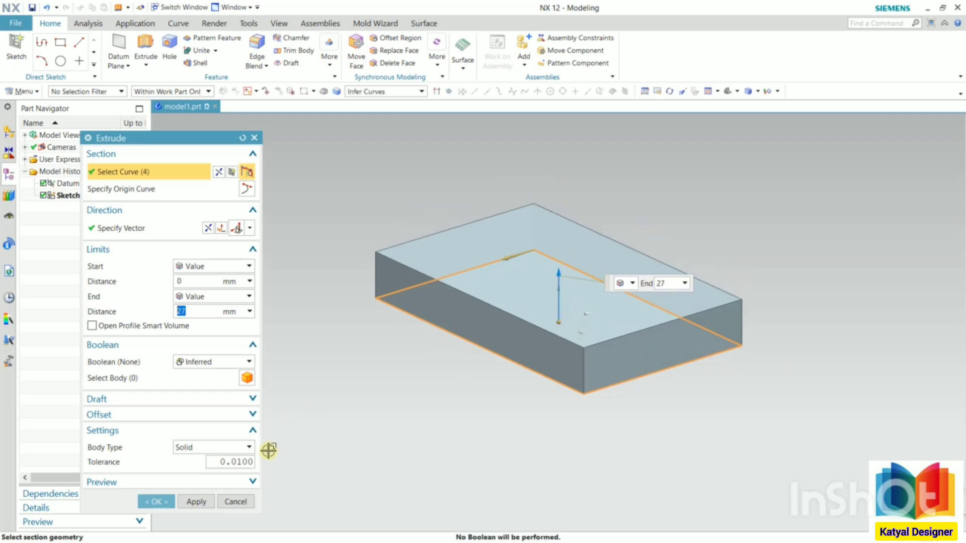
{"action": "left_click", "coordinate": [155, 502]}
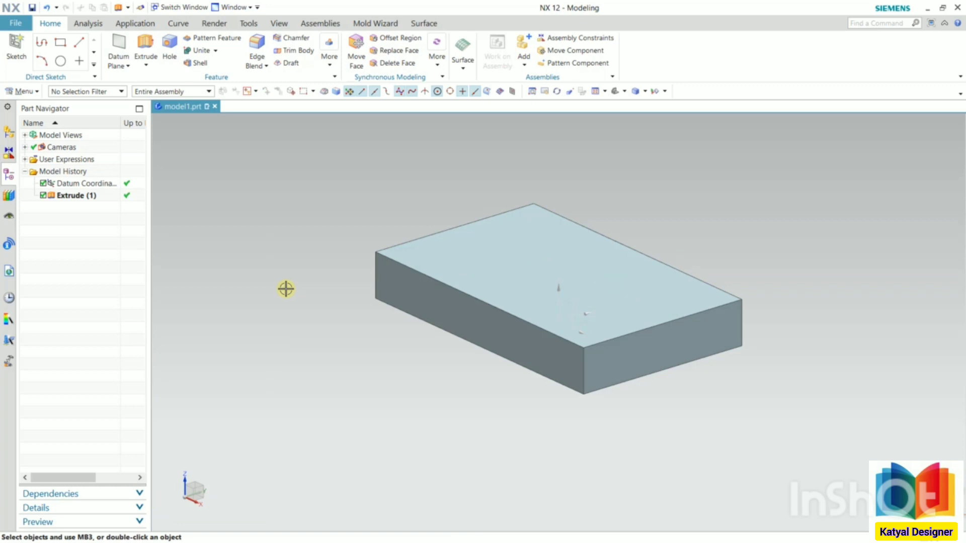
- Mirror the block with Mirror Geometry, using its short end face on the +X side as the mirror plane
{"action": "scroll", "coordinate": [286, 289], "scroll_direction": "up", "scroll_amount": 1}
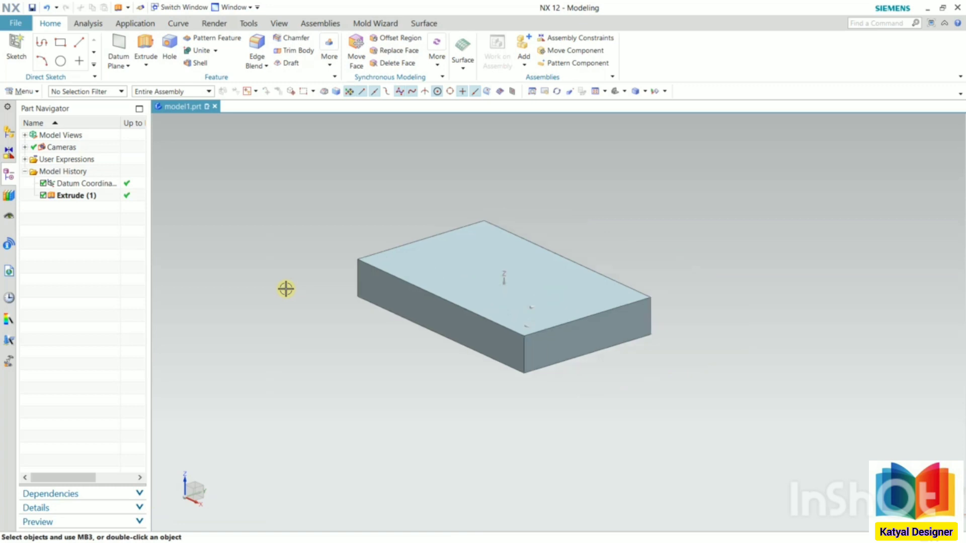
{"action": "left_click", "coordinate": [329, 65]}
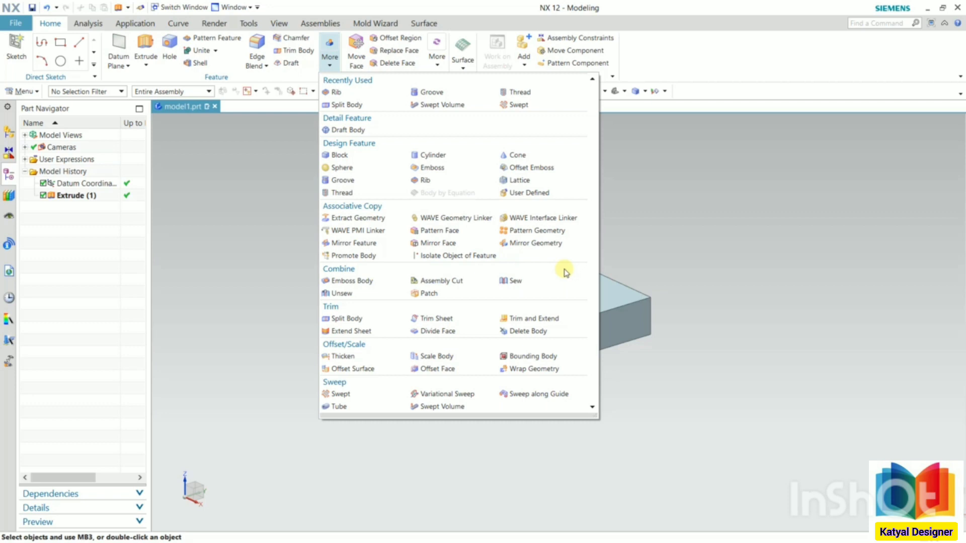
{"action": "left_click", "coordinate": [551, 244]}
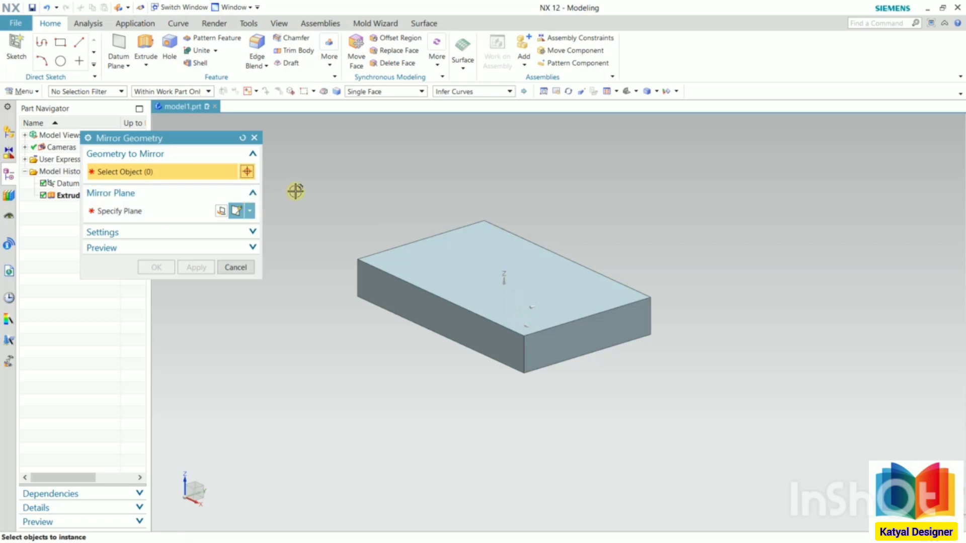
{"action": "left_click", "coordinate": [486, 277]}
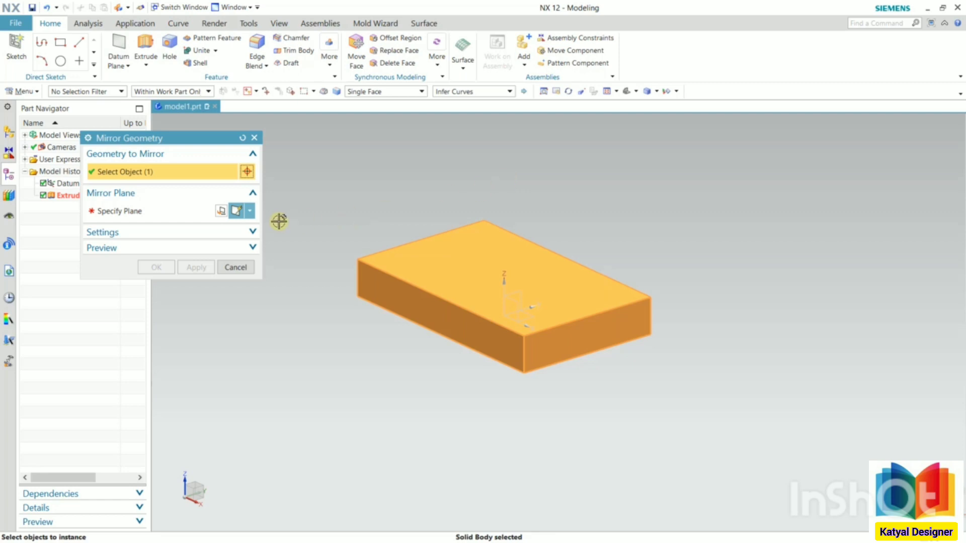
{"action": "left_click", "coordinate": [147, 212]}
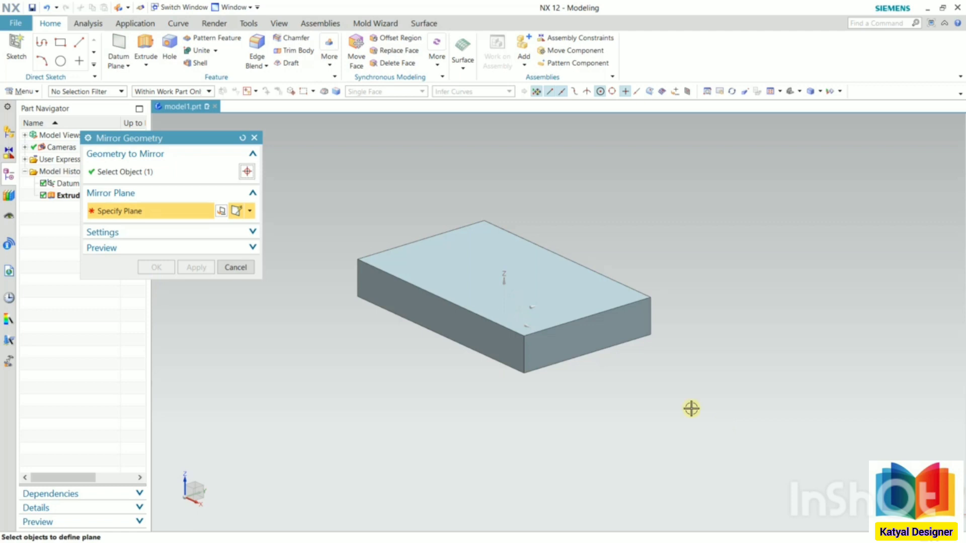
{"action": "left_click", "coordinate": [607, 334]}
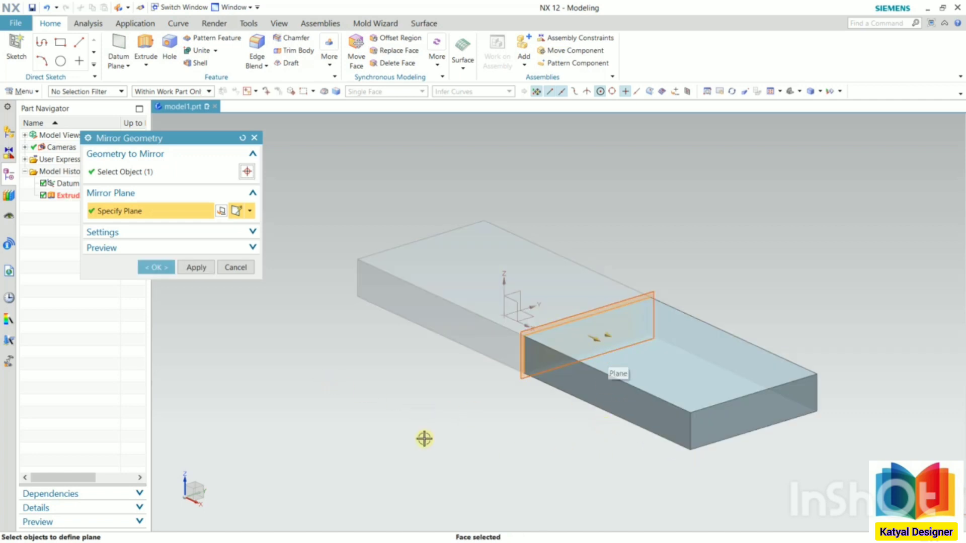
{"action": "left_click", "coordinate": [162, 271]}
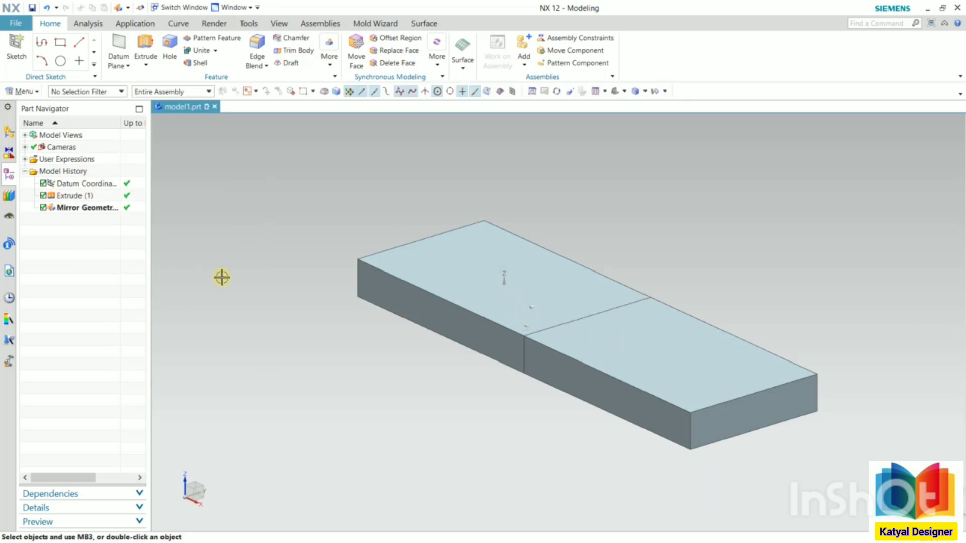
- Mirror both blocks together with Mirror Geometry, using the original block's long front side face as the mirror plane
{"action": "middle_click_drag", "start_coordinate": [222, 281], "coordinate": [656, 171]}
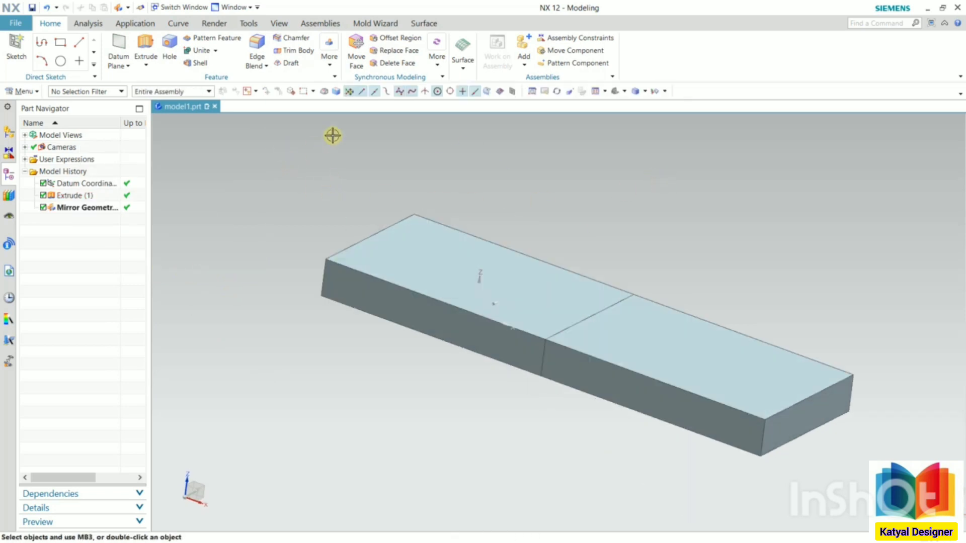
{"action": "left_click", "coordinate": [330, 49]}
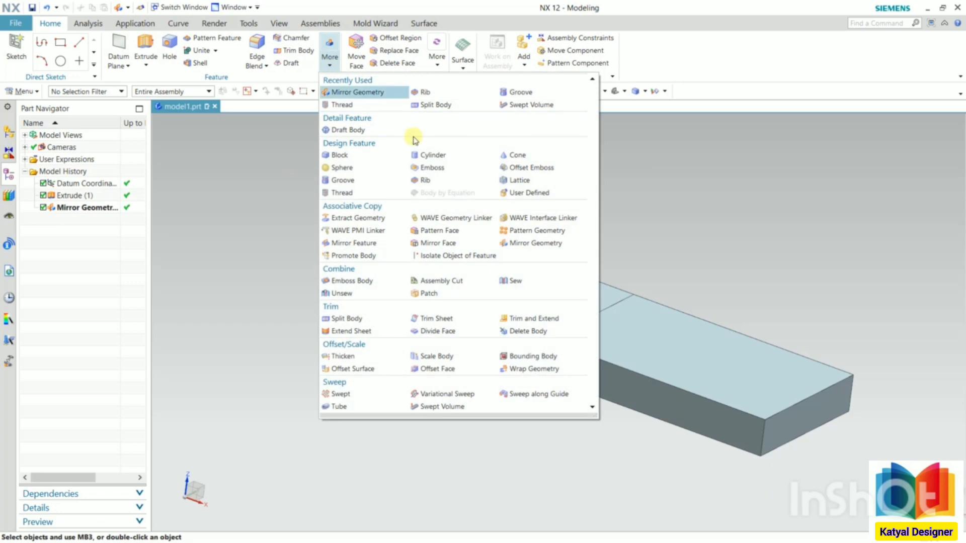
{"action": "left_click", "coordinate": [567, 244]}
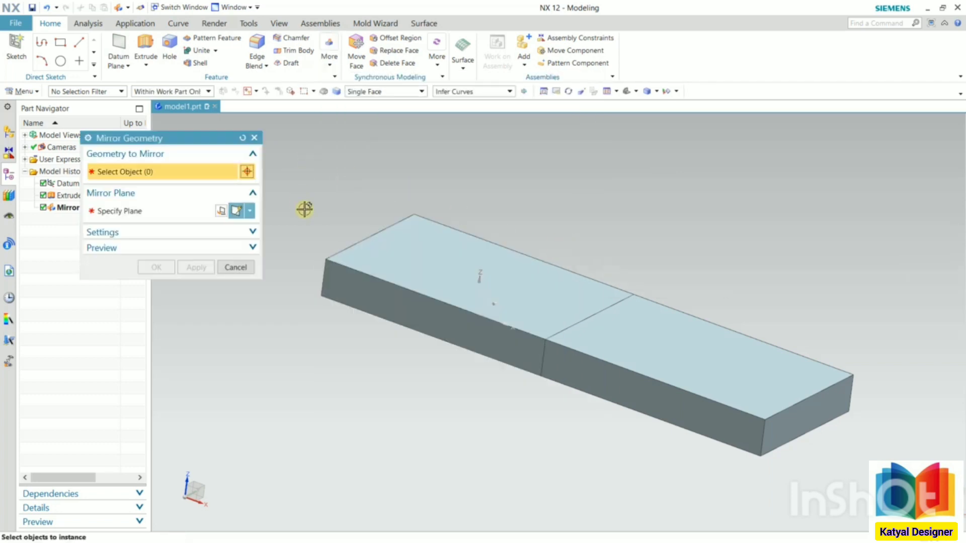
{"action": "left_click", "coordinate": [550, 285]}
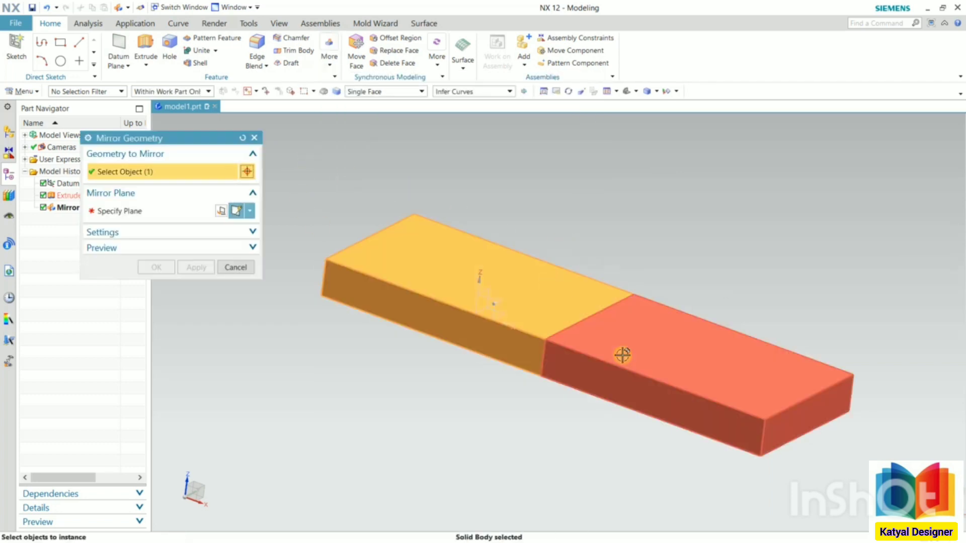
{"action": "left_click", "coordinate": [622, 355]}
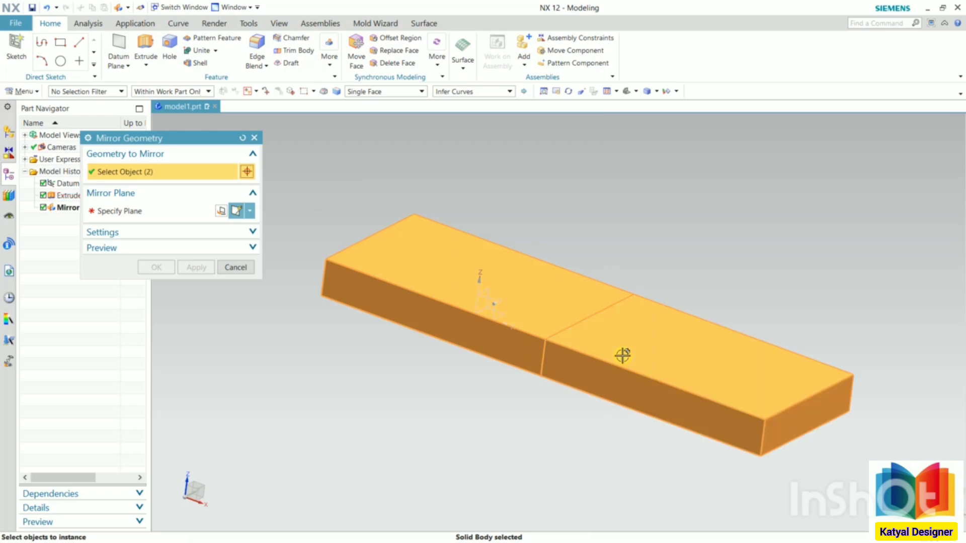
{"action": "left_click", "coordinate": [127, 212]}
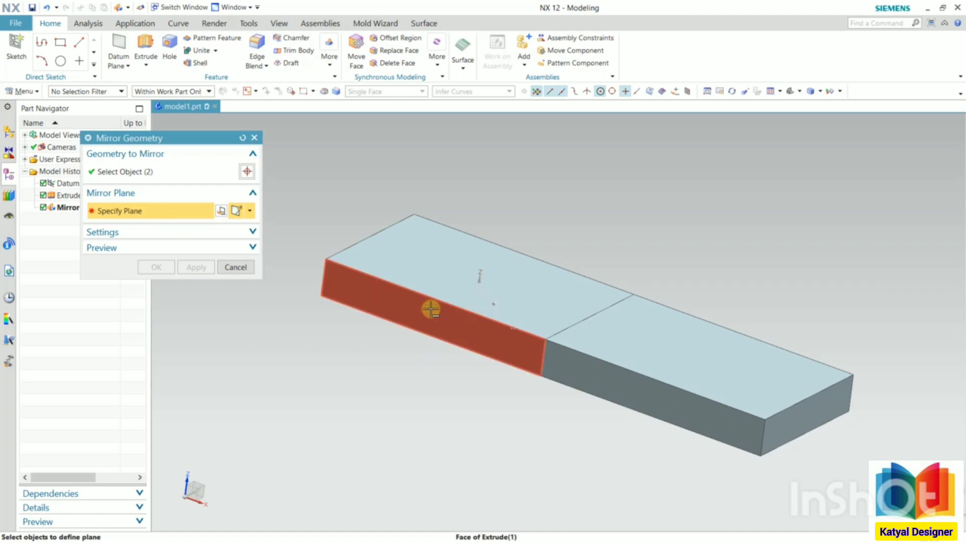
{"action": "left_click", "coordinate": [430, 310]}
{"action": "left_click", "coordinate": [479, 320]}
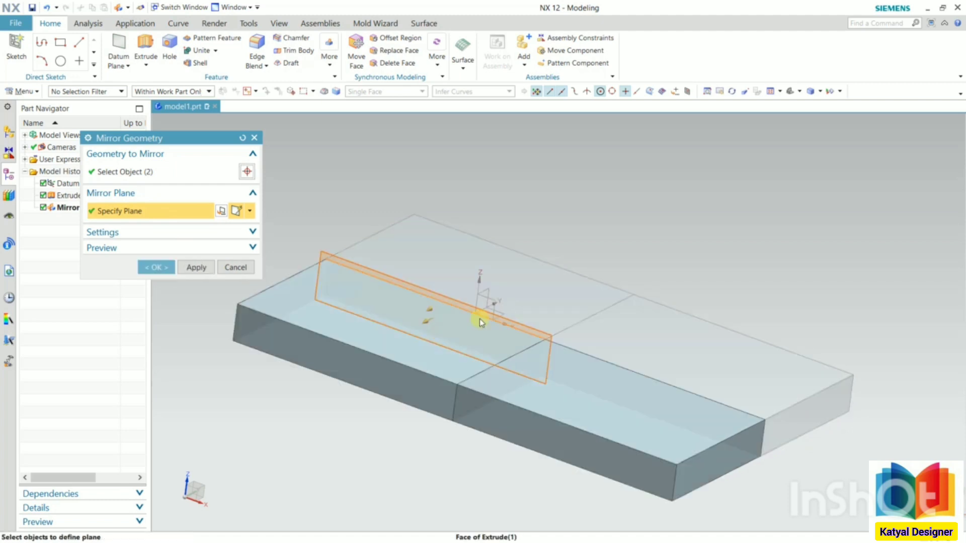
{"action": "left_click", "coordinate": [157, 267]}
- Delete both Mirror Geometry features from the model history, leaving only the original extruded block
{"action": "middle_click_drag", "start_coordinate": [421, 240], "coordinate": [631, 168]}
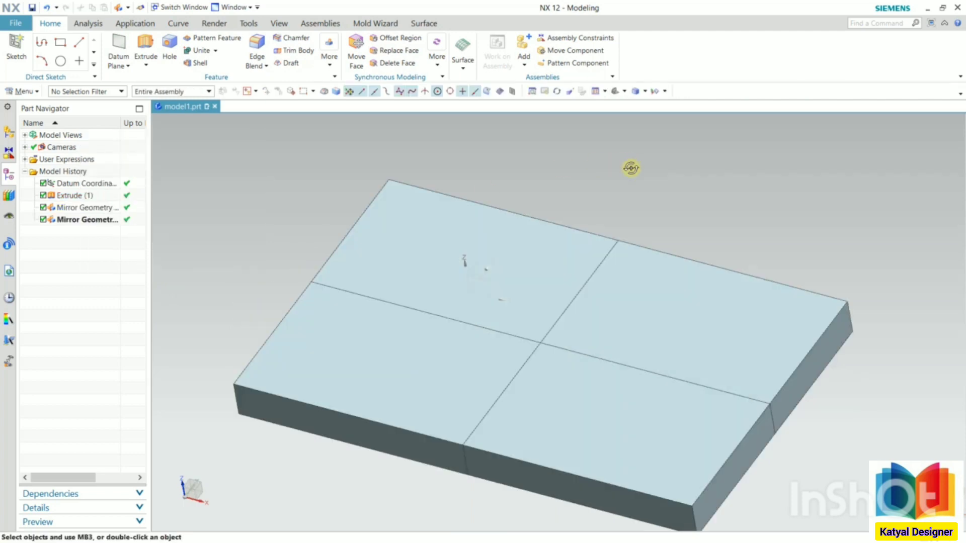
{"action": "left_click", "coordinate": [87, 210]}
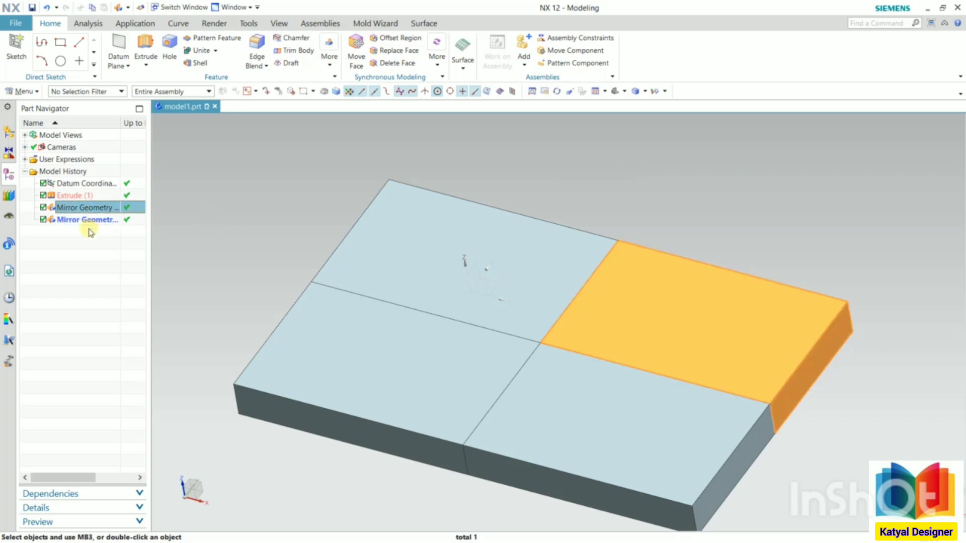
{"action": "left_click", "coordinate": [95, 220], "text": "ctrl"}
{"action": "right_click", "coordinate": [100, 214]}
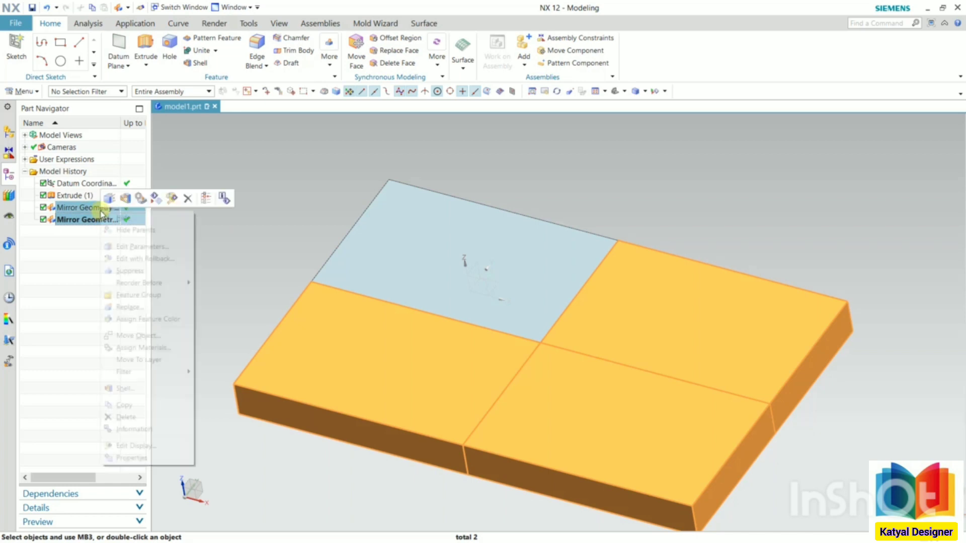
{"action": "left_click", "coordinate": [126, 417]}
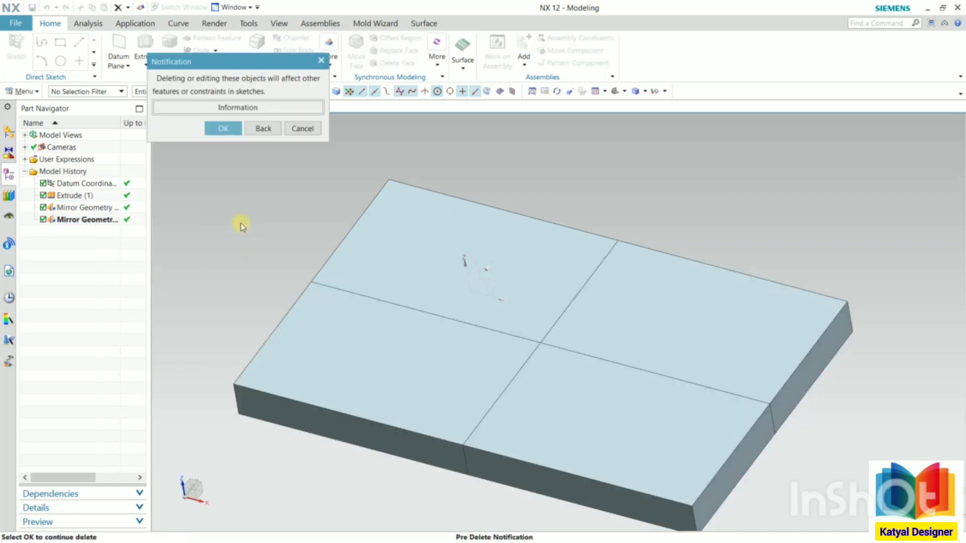
{"action": "left_click", "coordinate": [221, 129]}
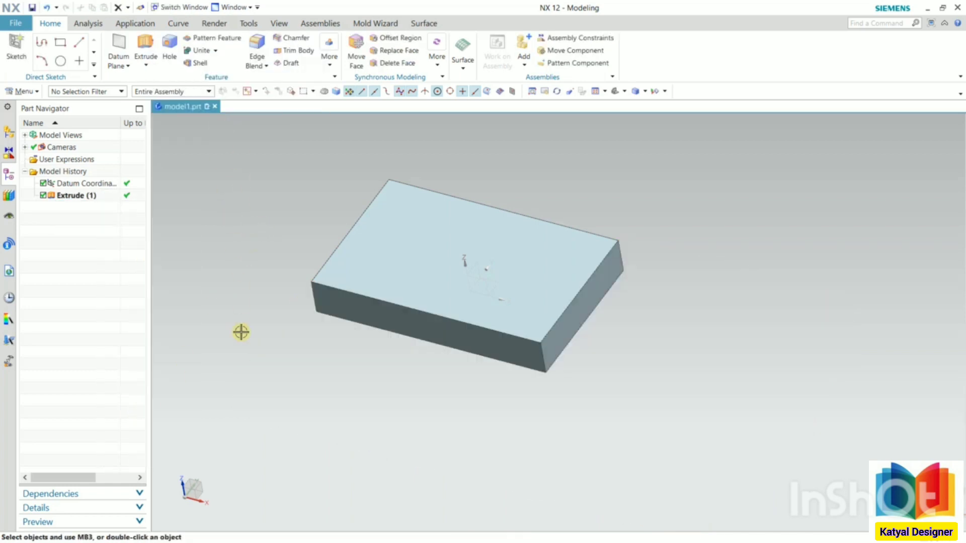
- Start an Extrude sketch on the block's top face and draw a circle about 32 mm in diameter near the short edge by the sketch origin
{"action": "scroll", "coordinate": [332, 342], "scroll_direction": "down", "scroll_amount": 2}
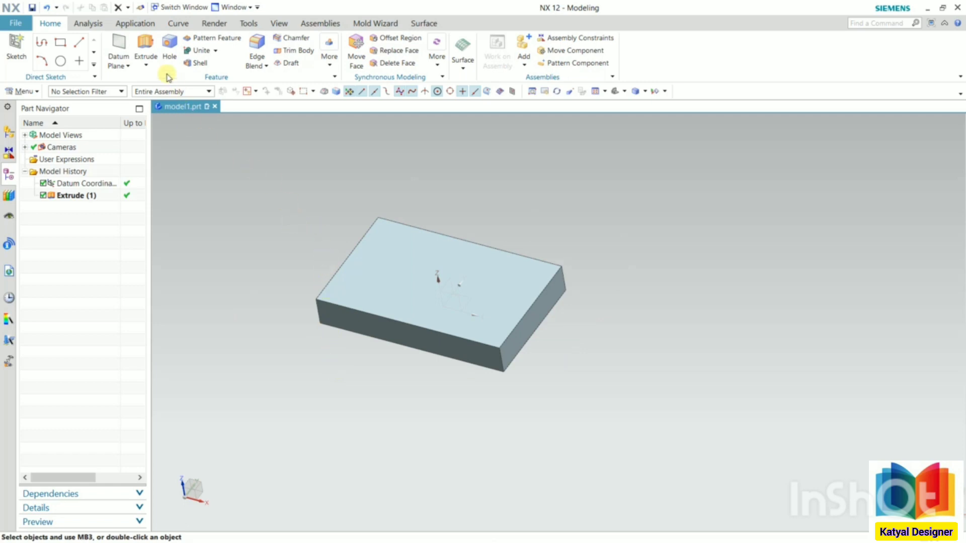
{"action": "left_click", "coordinate": [145, 64]}
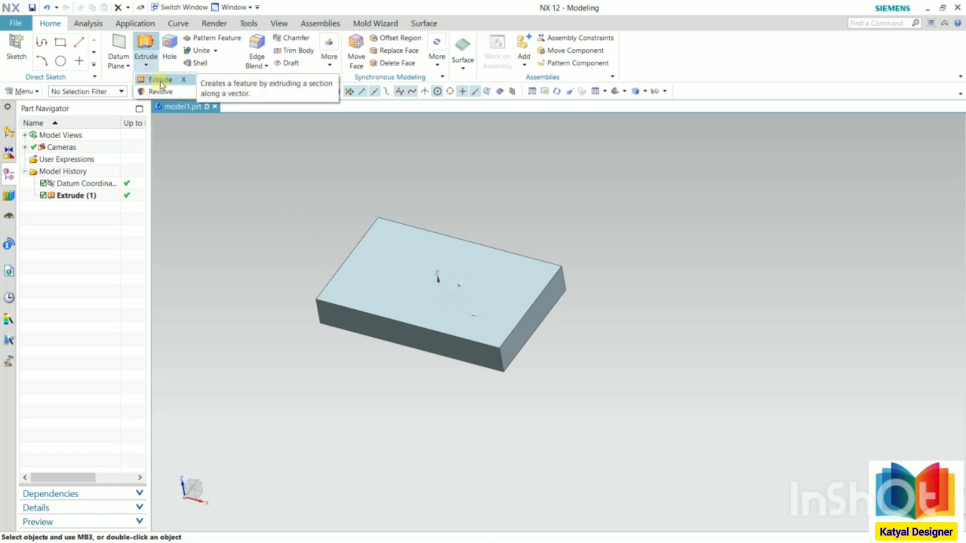
{"action": "left_click", "coordinate": [160, 84]}
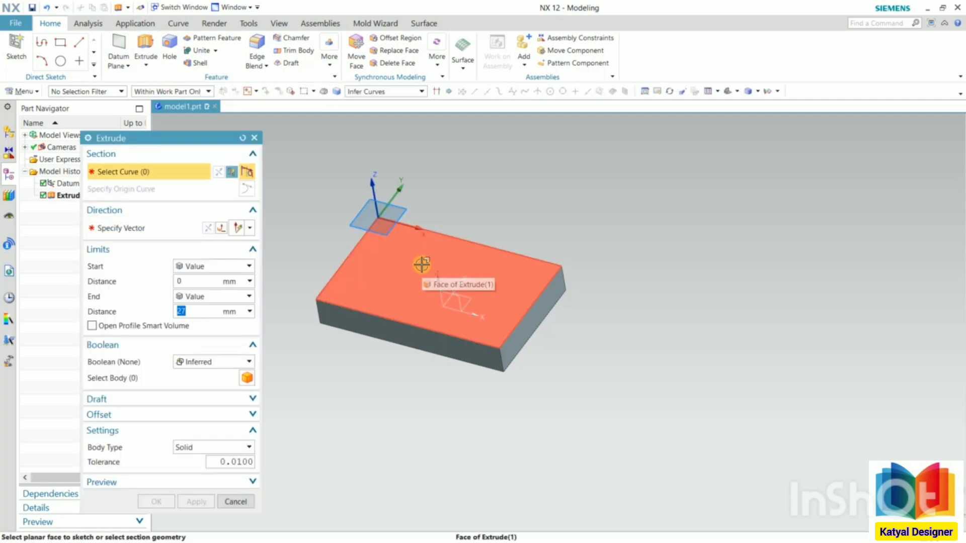
{"action": "left_click", "coordinate": [421, 262]}
{"action": "left_click", "coordinate": [460, 276]}
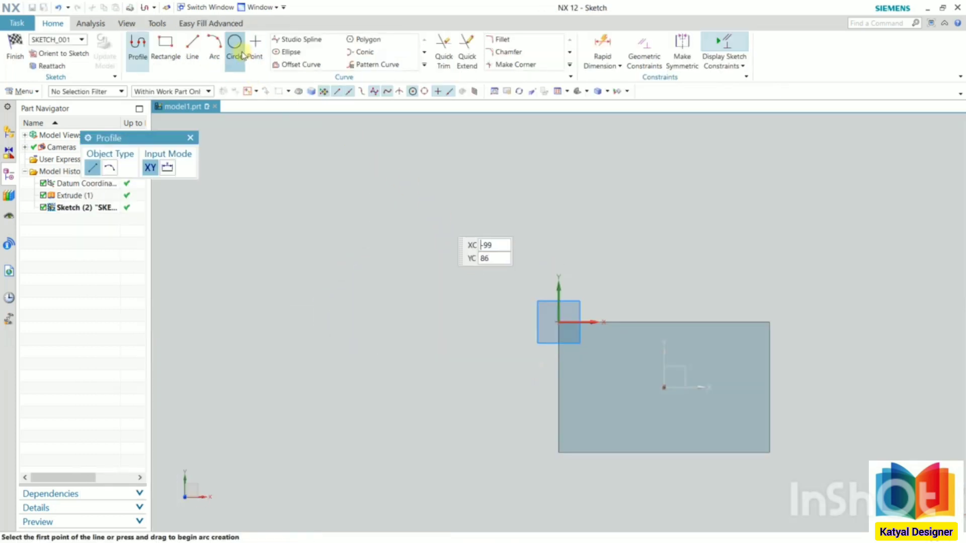
{"action": "left_click", "coordinate": [241, 55]}
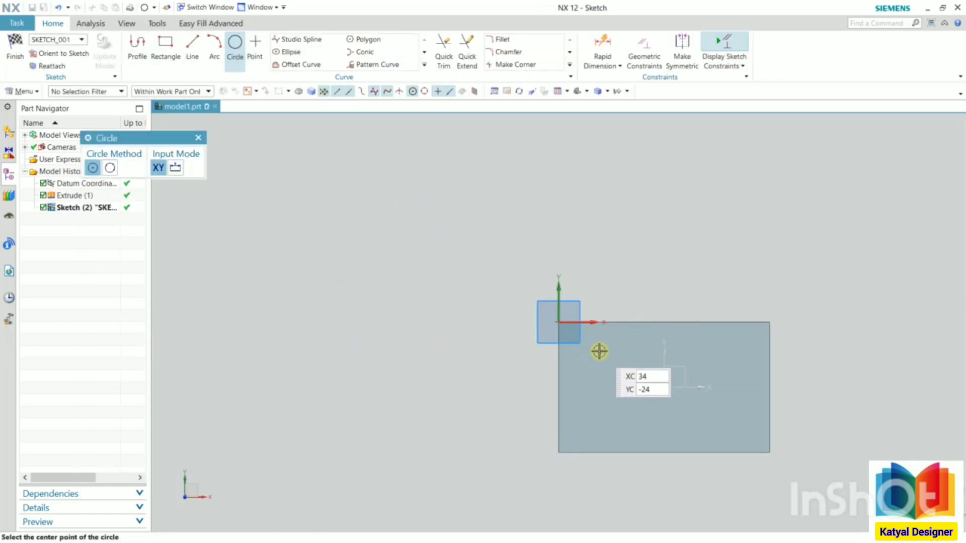
{"action": "left_click", "coordinate": [594, 373]}
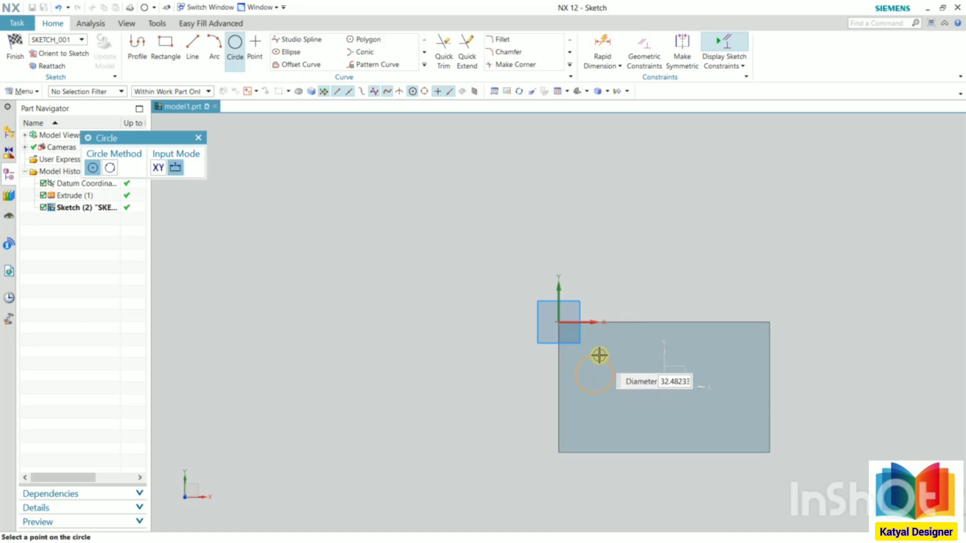
{"action": "left_click", "coordinate": [599, 355]}
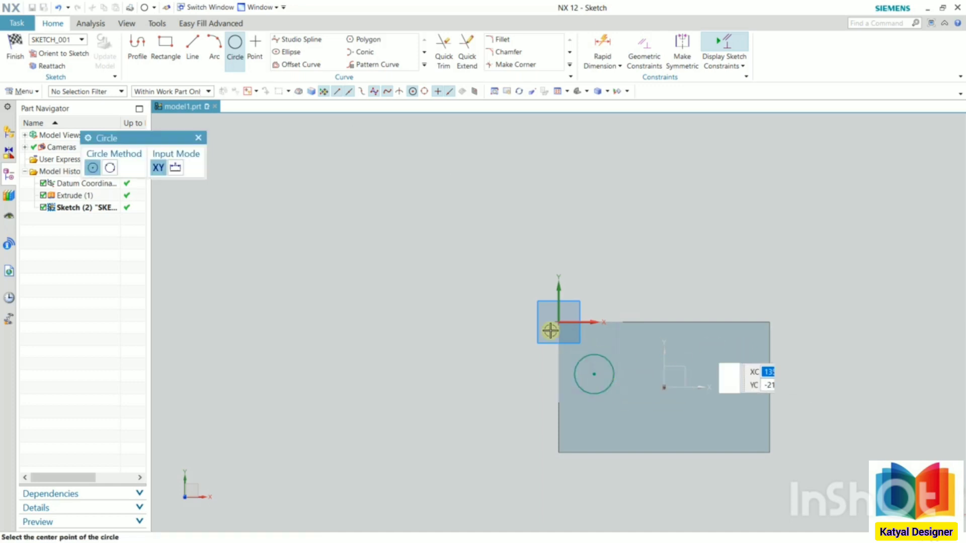
- Finish the circle sketch and extrude it 40 mm upward from the block's top face, with the Boolean left at Inferred
{"action": "left_click", "coordinate": [15, 58]}
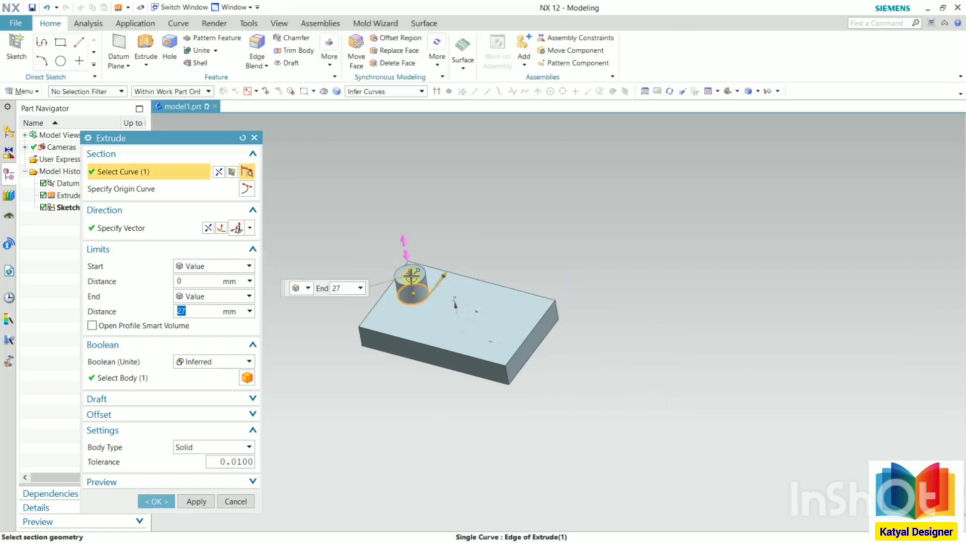
{"action": "type", "text": "40"}
{"action": "key", "text": "Return"}
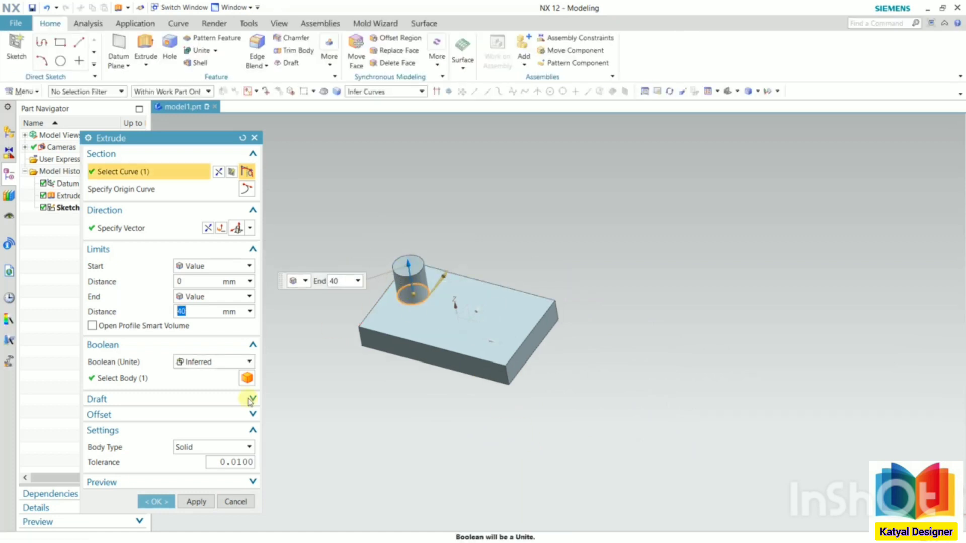
{"action": "left_click", "coordinate": [159, 501]}
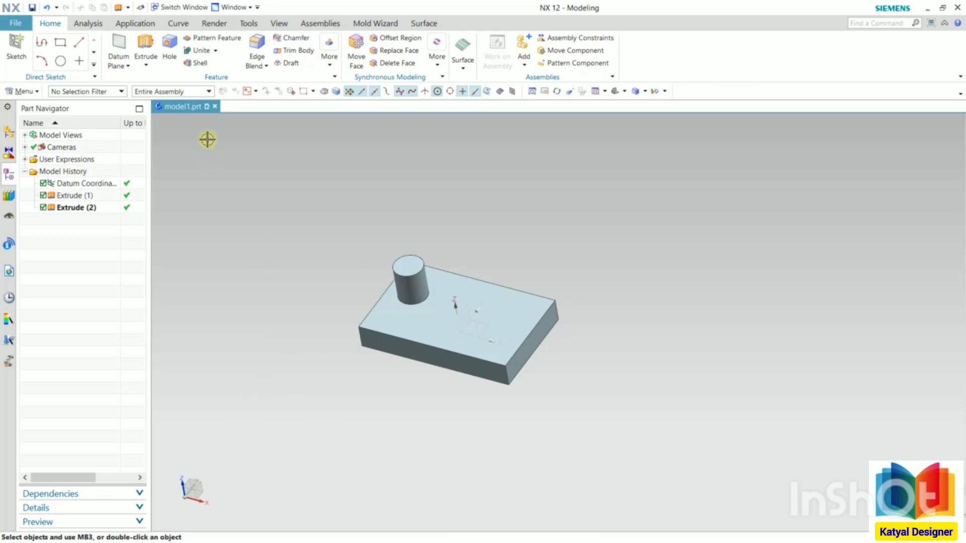
{"action": "left_click", "coordinate": [330, 64]}
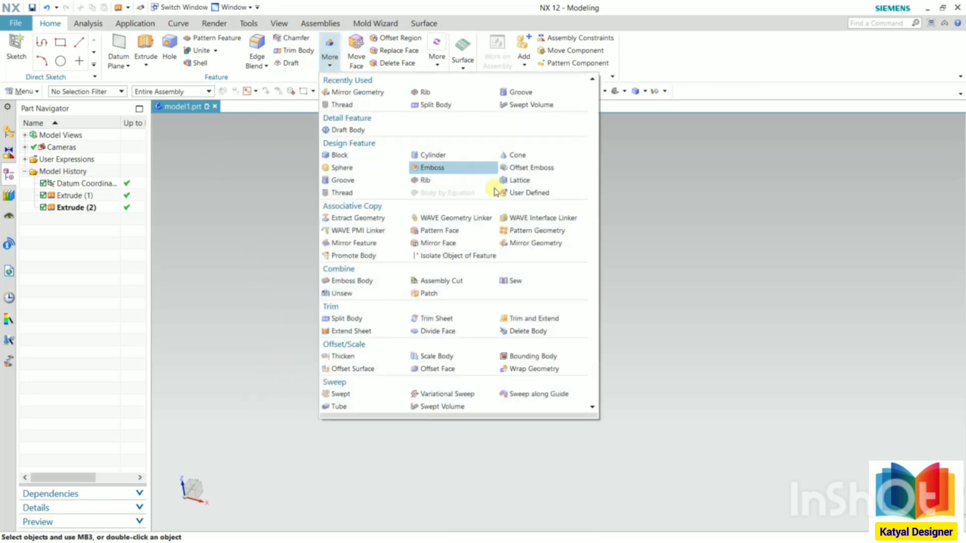
{"action": "left_click", "coordinate": [518, 243]}
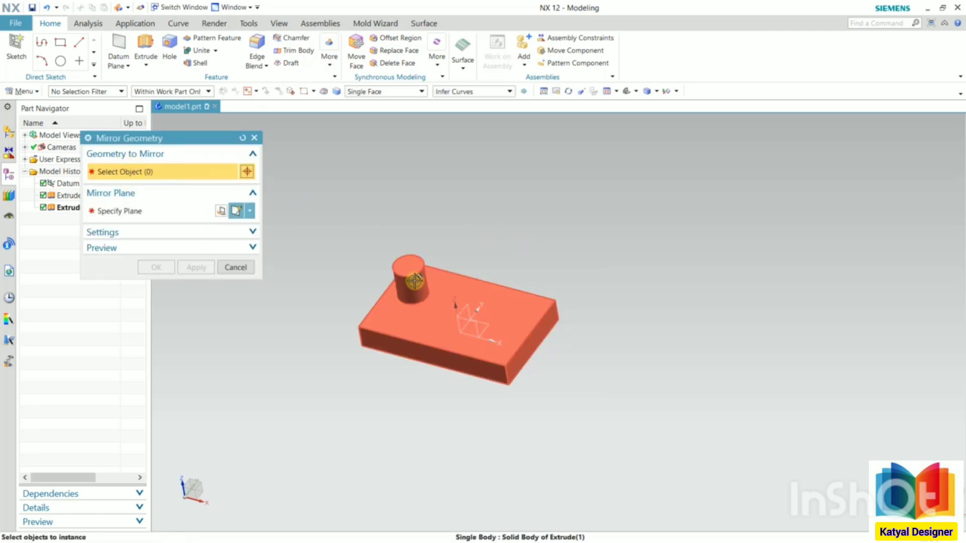
{"action": "left_click", "coordinate": [236, 268]}
- Edit the cylinder's extrude and set its Boolean to None so it is a separate solid body from the block
{"action": "double_click", "coordinate": [71, 208]}
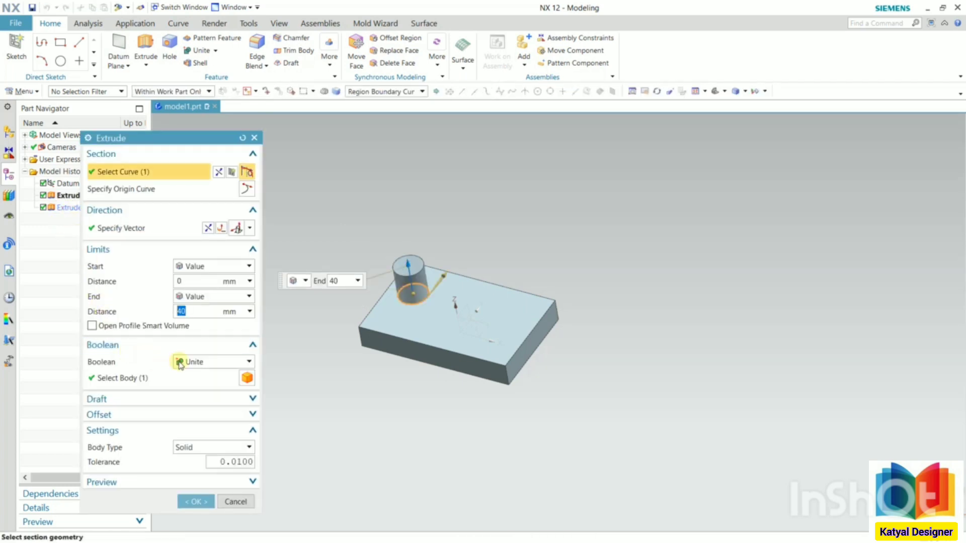
{"action": "left_click", "coordinate": [213, 365]}
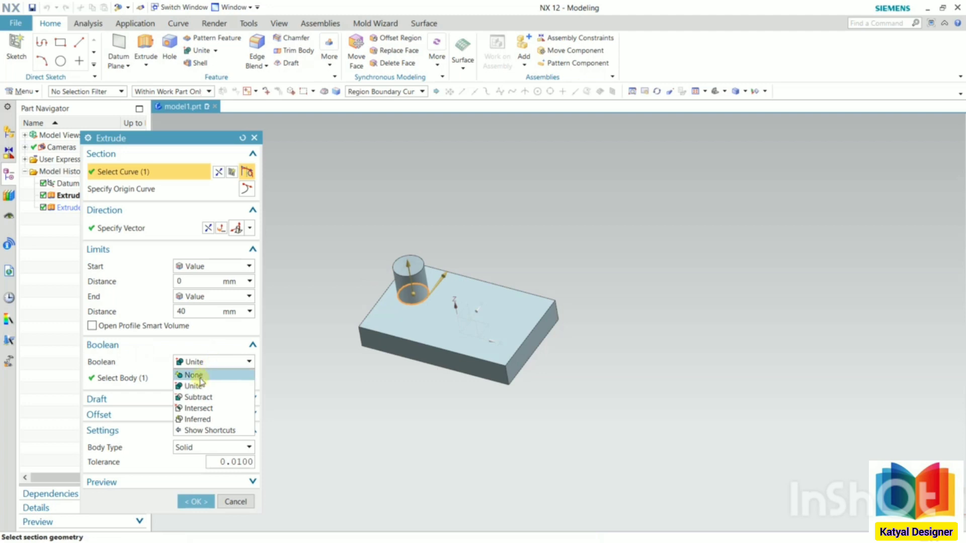
{"action": "left_click", "coordinate": [191, 373]}
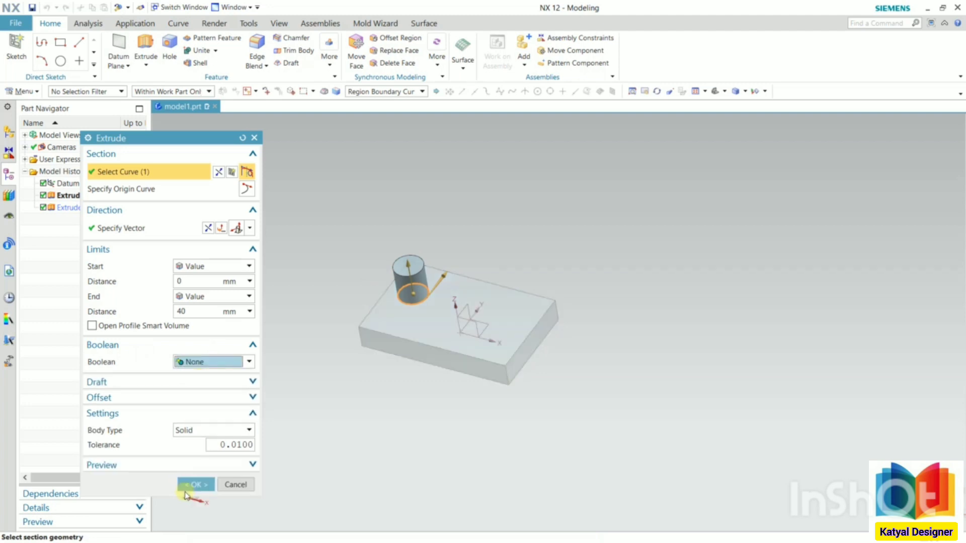
{"action": "left_click", "coordinate": [195, 484]}
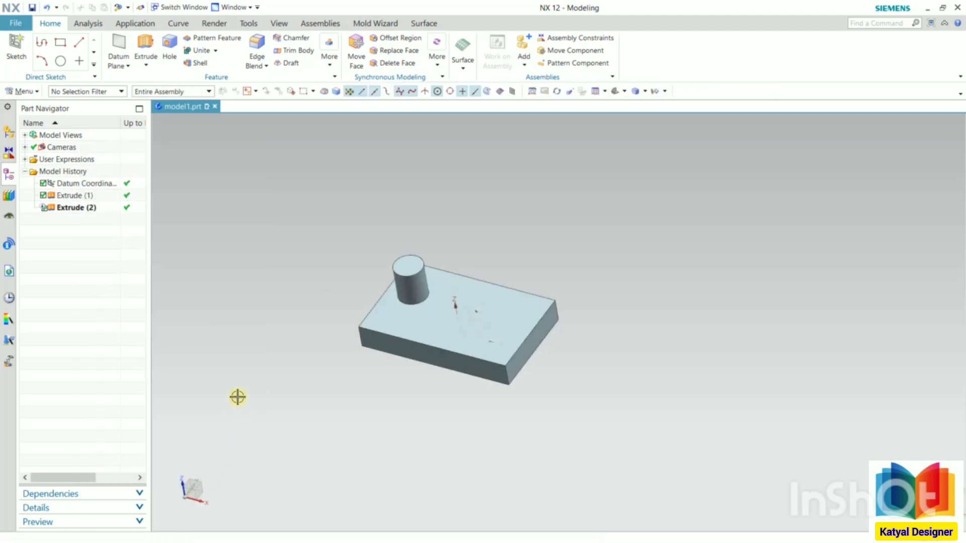
- Mirror the cylinder's solid body with Mirror Geometry, using the YZ plane of the datum coordinate system as the mirror plane
{"action": "left_click", "coordinate": [329, 59]}
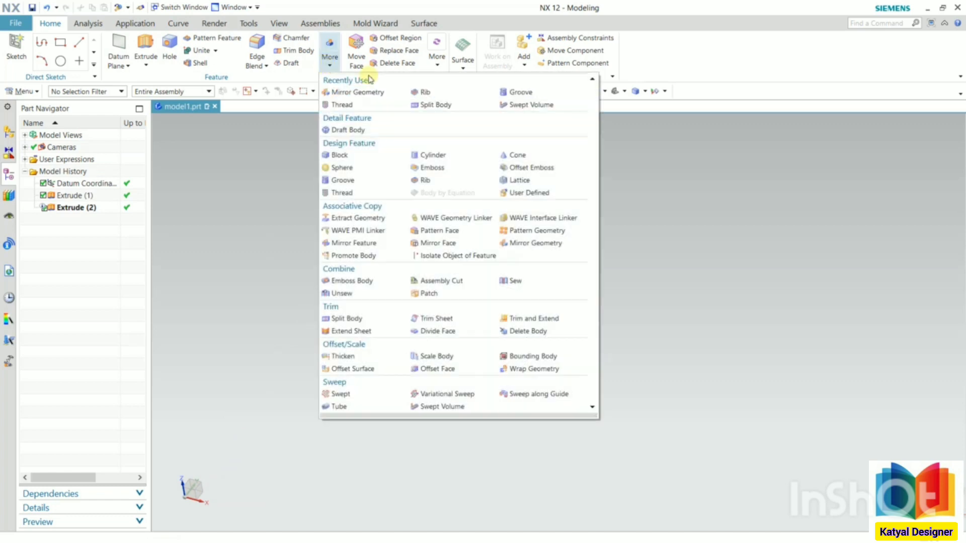
{"action": "left_click", "coordinate": [518, 245]}
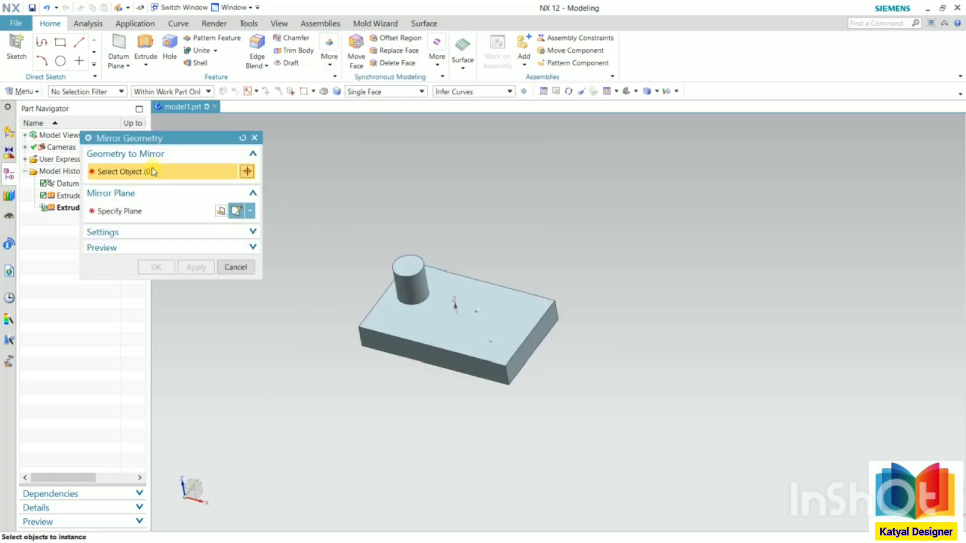
{"action": "left_click", "coordinate": [418, 267]}
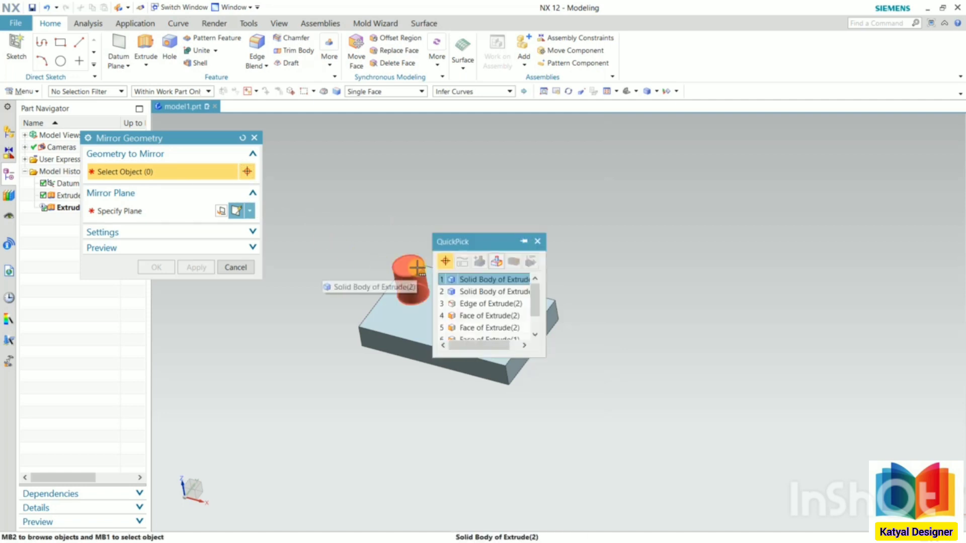
{"action": "left_click", "coordinate": [478, 280]}
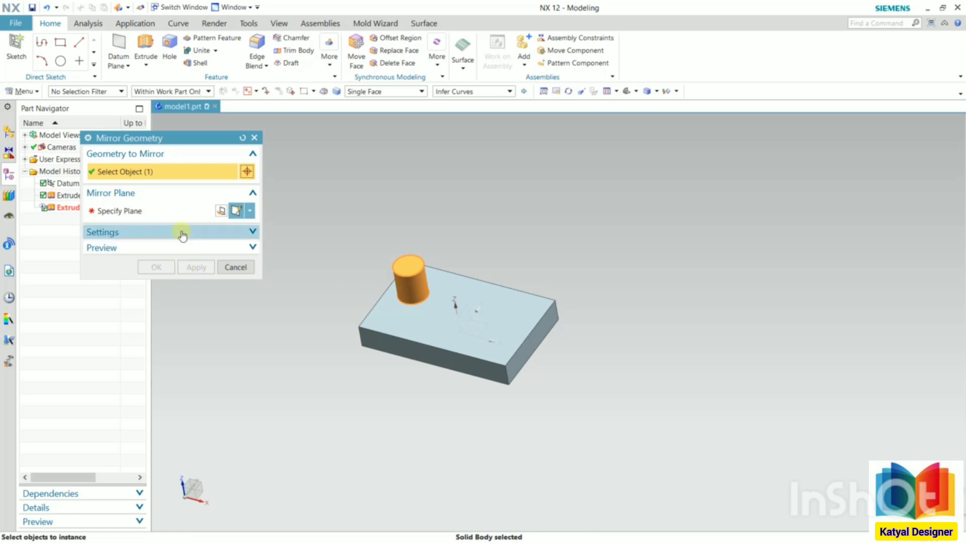
{"action": "left_click", "coordinate": [152, 212]}
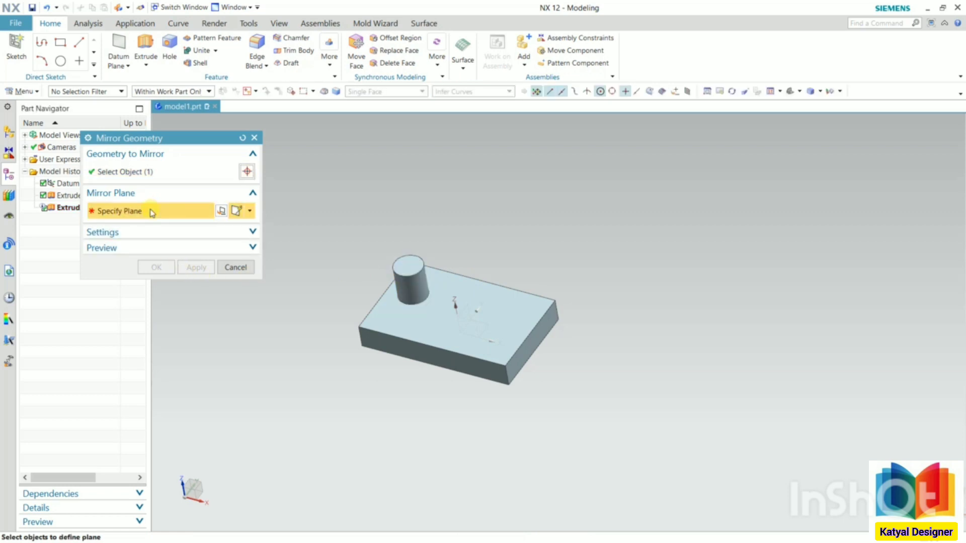
{"action": "mouse_move", "coordinate": [646, 257]}
{"action": "middle_mouse_down"}
{"action": "mouse_move", "coordinate": [619, 295]}
{"action": "mouse_move", "coordinate": [654, 237]}
{"action": "mouse_move", "coordinate": [660, 270]}
{"action": "mouse_move", "coordinate": [648, 274]}
{"action": "middle_mouse_up"}
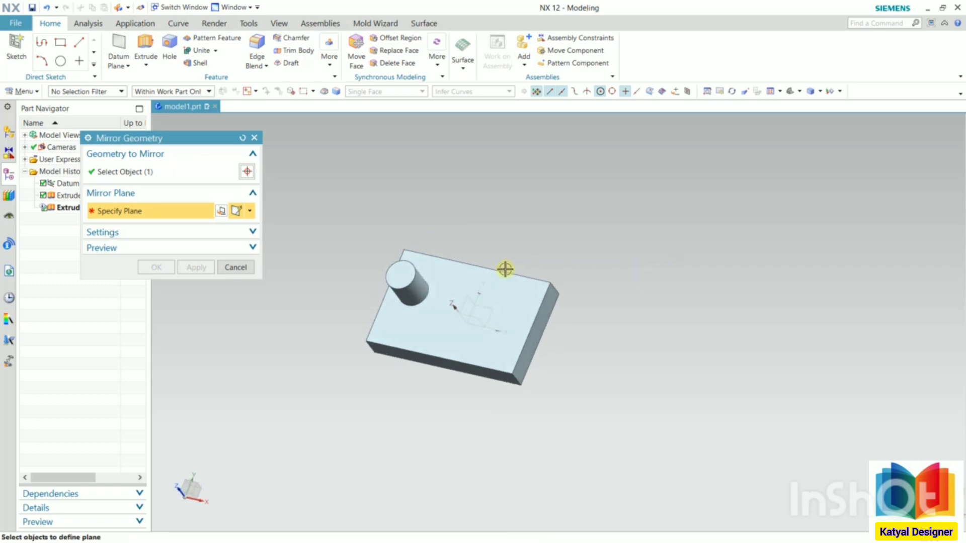
{"action": "scroll", "coordinate": [476, 276], "scroll_direction": "up", "scroll_amount": 2}
{"action": "middle_click_drag", "start_coordinate": [410, 254], "coordinate": [438, 312]}
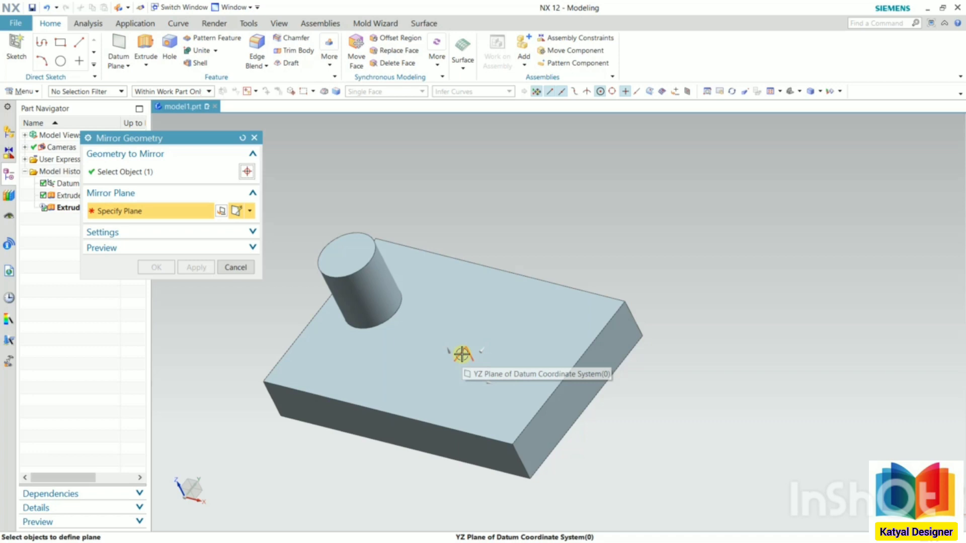
{"action": "left_click", "coordinate": [462, 354]}
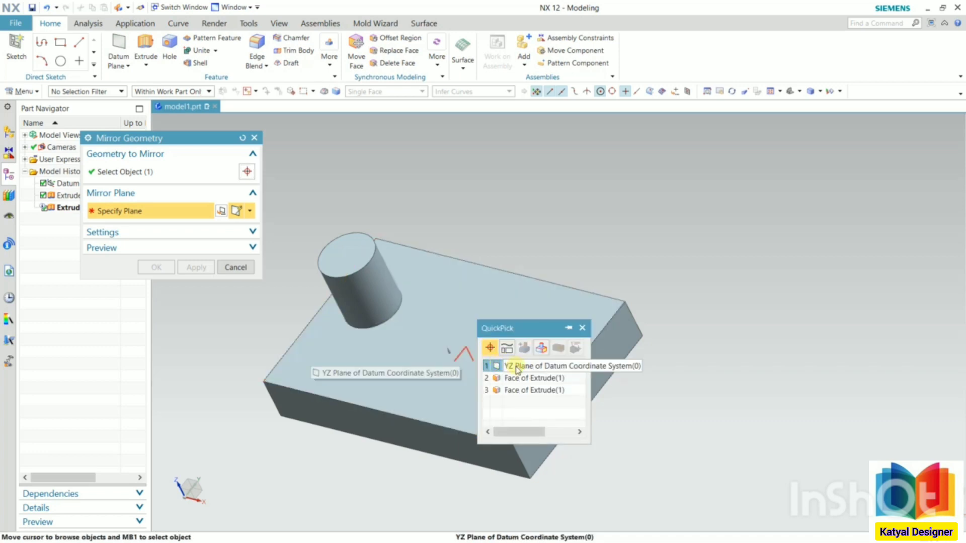
{"action": "left_click", "coordinate": [517, 370]}
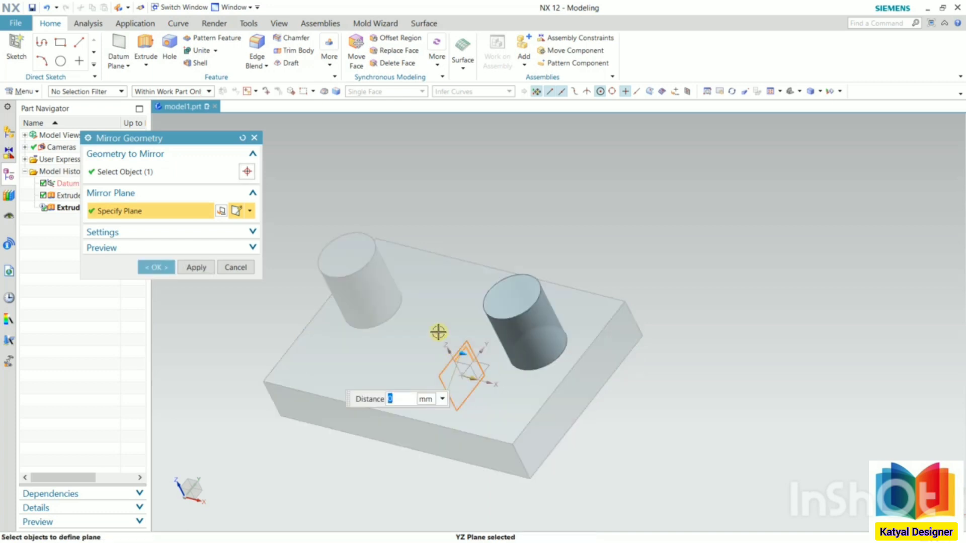
{"action": "middle_click_drag", "start_coordinate": [373, 267], "coordinate": [453, 282]}
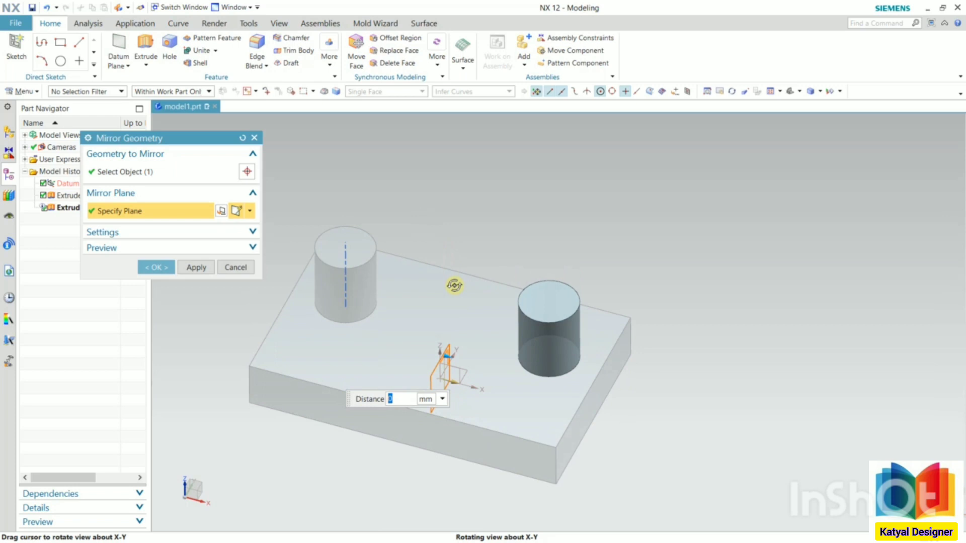
{"action": "left_click", "coordinate": [153, 267]}
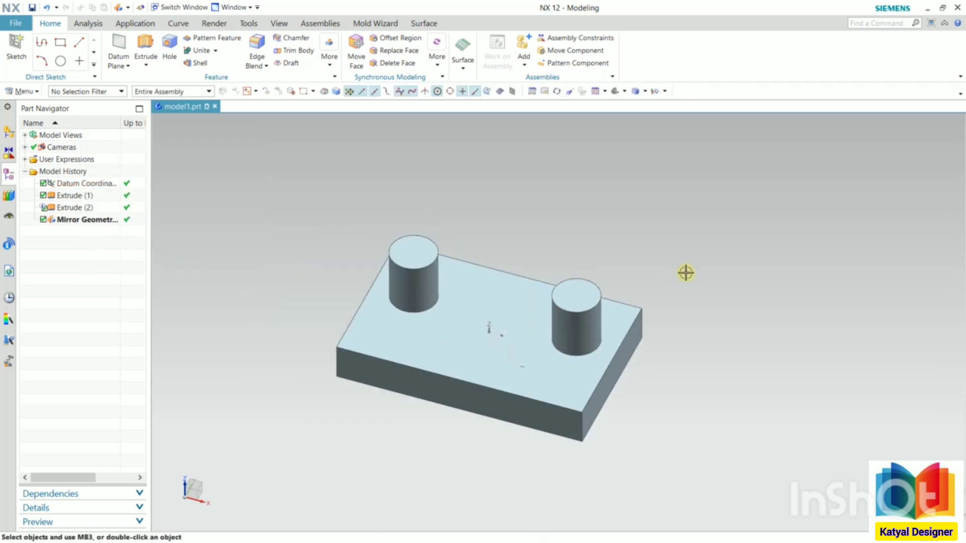
{"action": "middle_click_drag", "start_coordinate": [649, 263], "coordinate": [614, 261]}
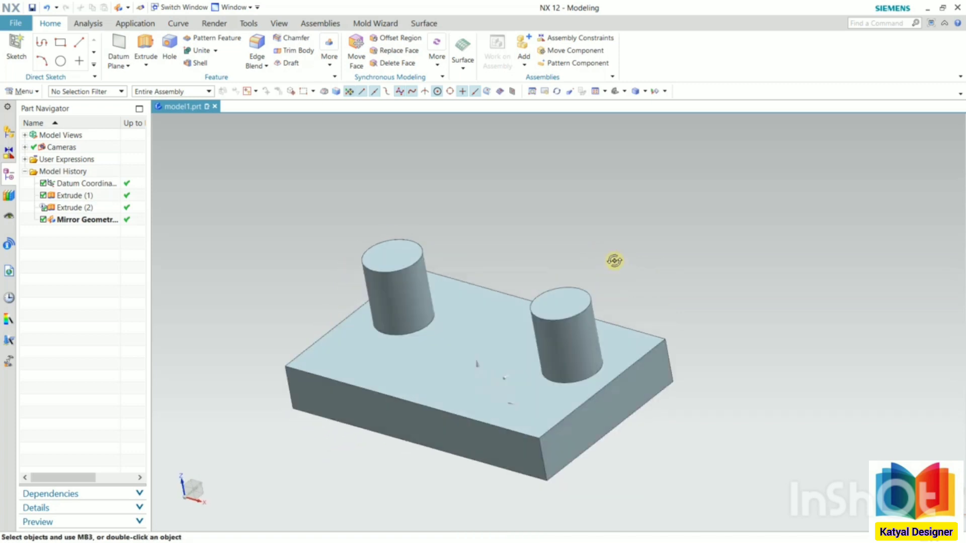